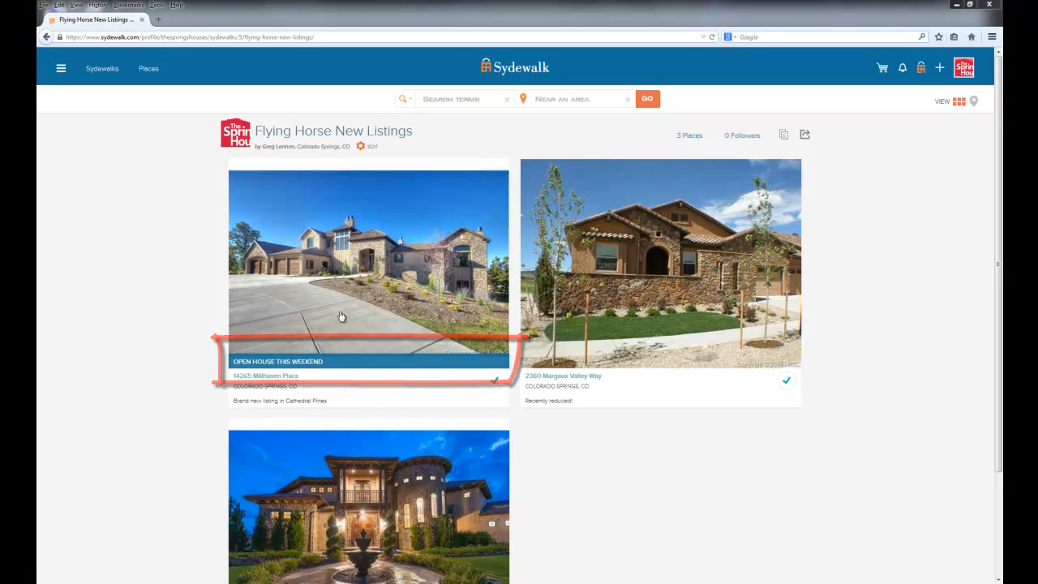
# Look at the listing with the open-house banner and return to Flying Horse New Listings
pyautogui.click(380, 370)
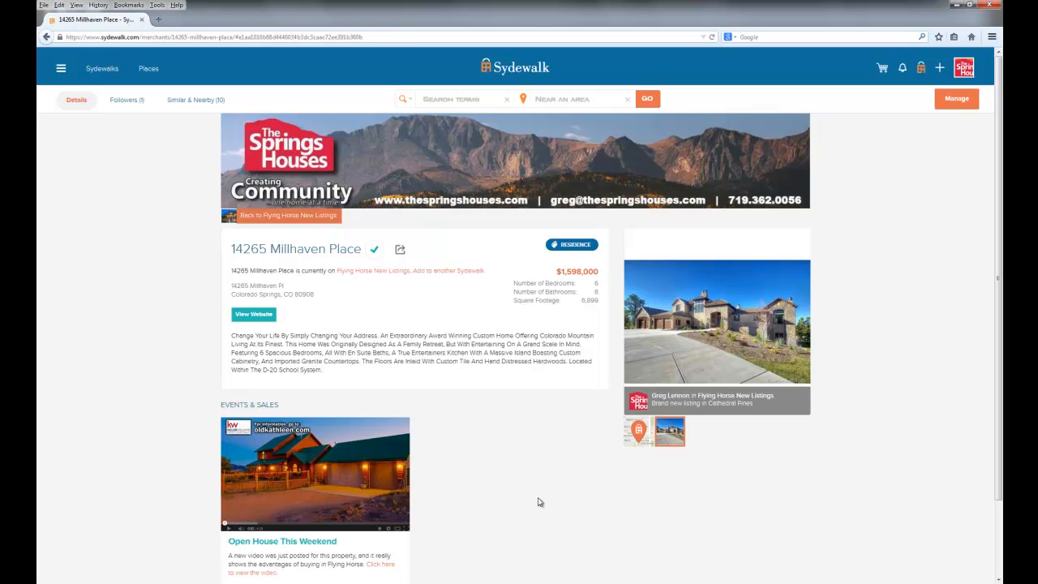
pyautogui.click(245, 217)
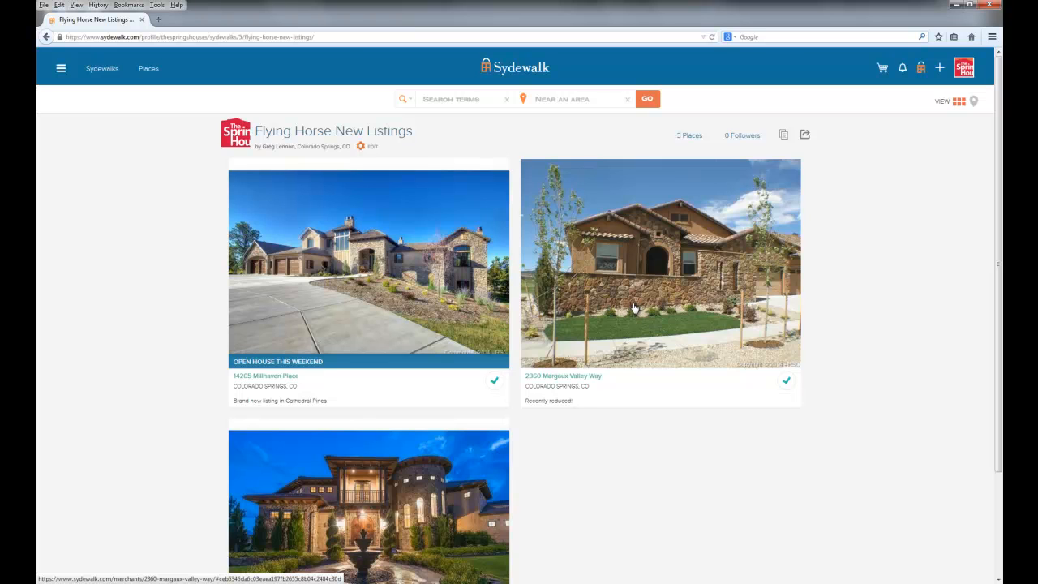
# Open the management page of the recently reduced listing and start a new event under Events & Sales
pyautogui.click(633, 308)
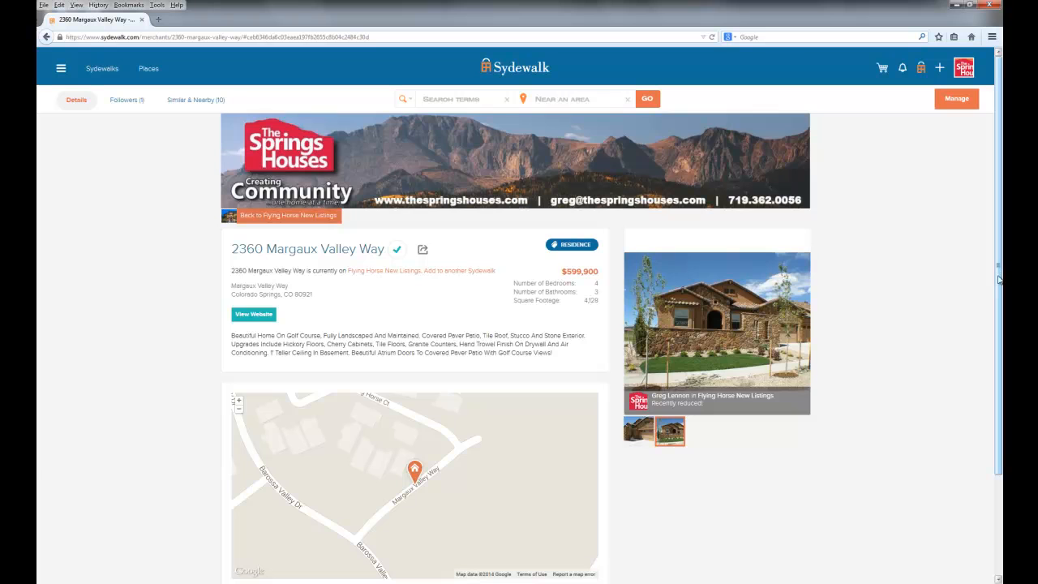
pyautogui.scroll(-1, 998, 279)
pyautogui.scroll(1, 998, 279)
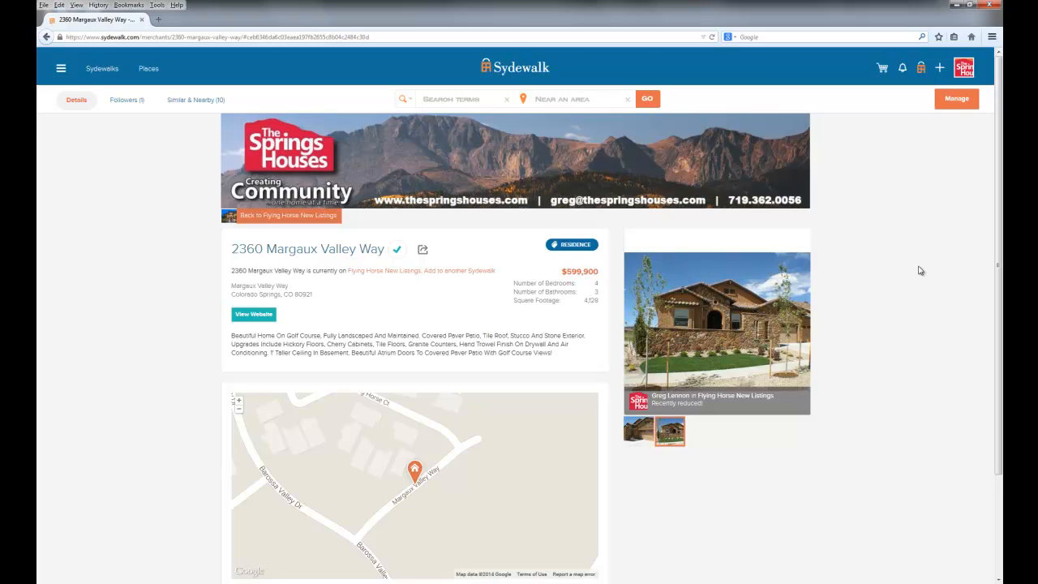
pyautogui.click(957, 99)
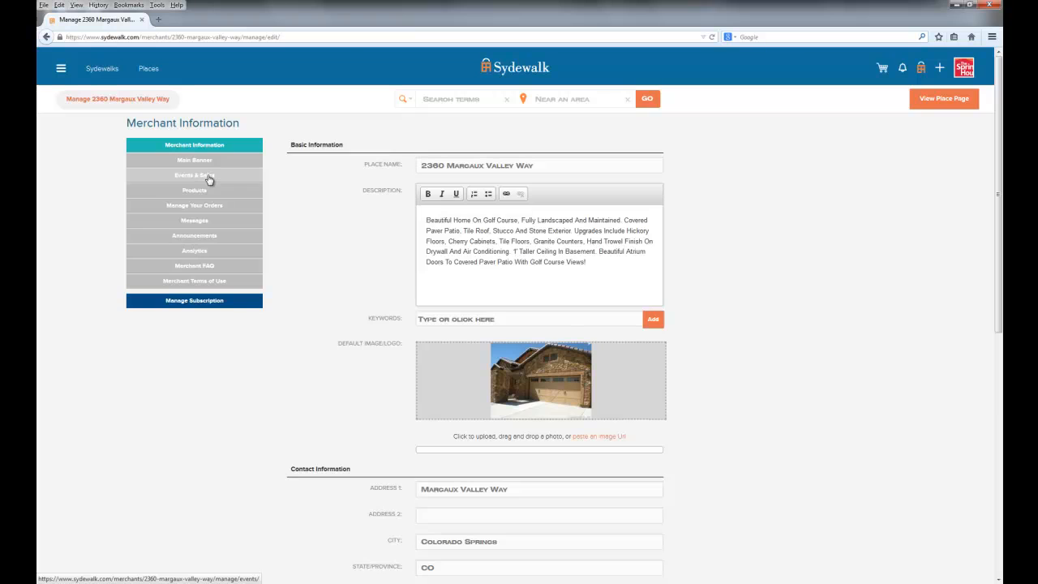
pyautogui.click(209, 179)
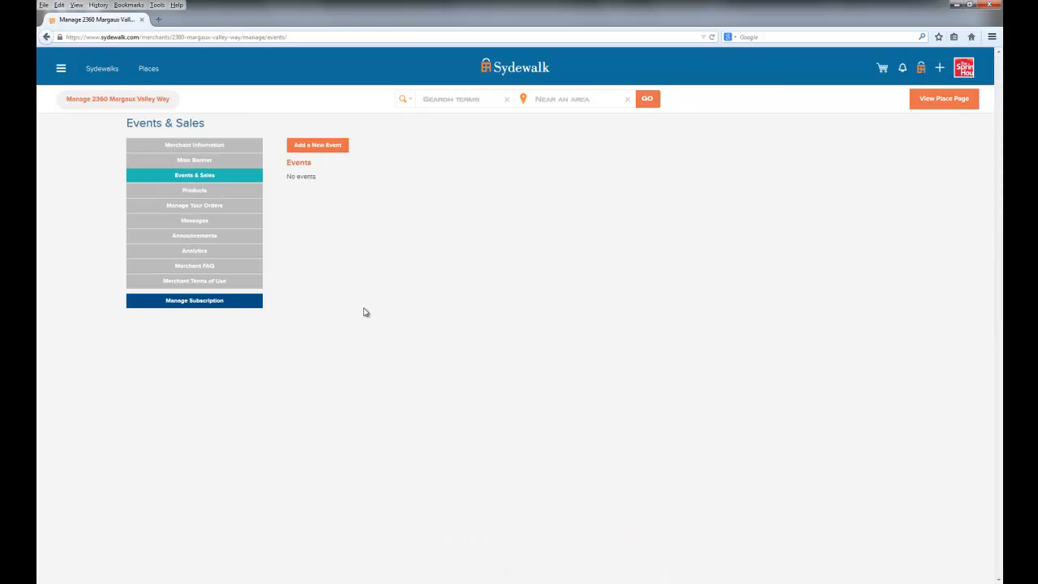
pyautogui.click(320, 149)
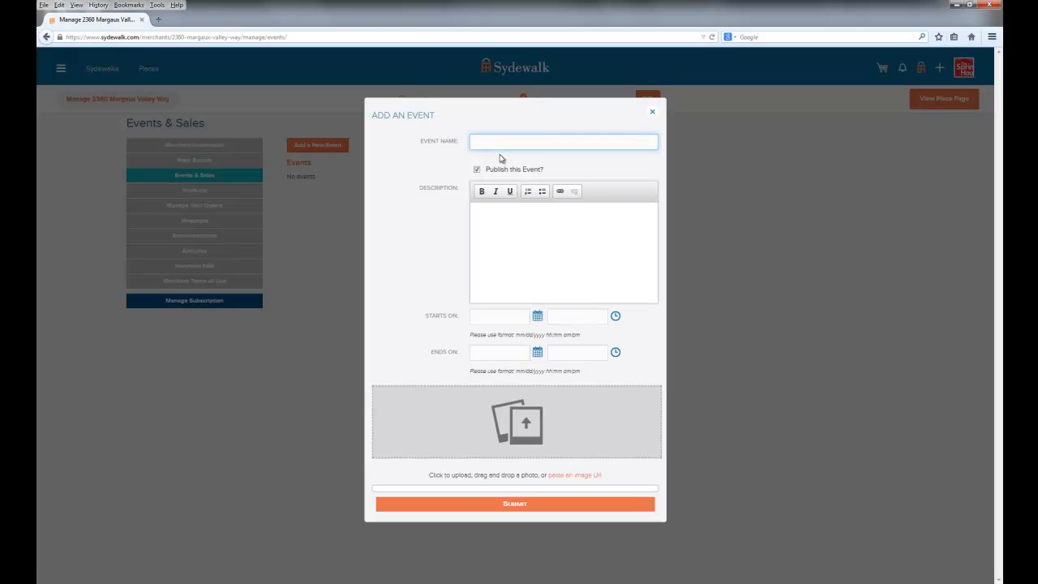
# Name the event "Open House on Saturday"
pyautogui.write('Open ')
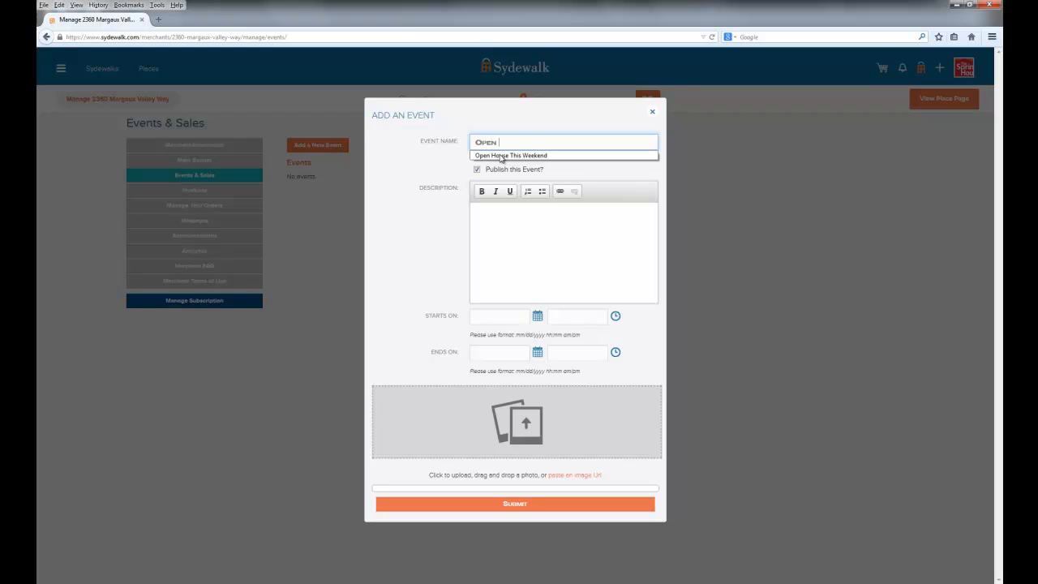
pyautogui.write('House on Saturday')
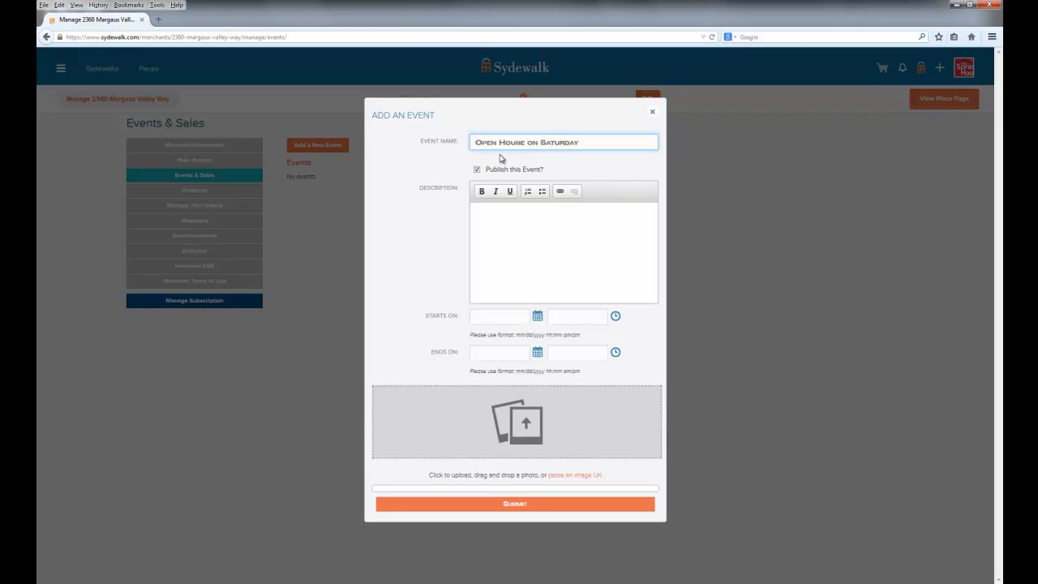
# Write the event description "We are having an open house this Saturday between 1 and 4 pm. Here's some things you may enjoy:"
pyautogui.click(501, 218)
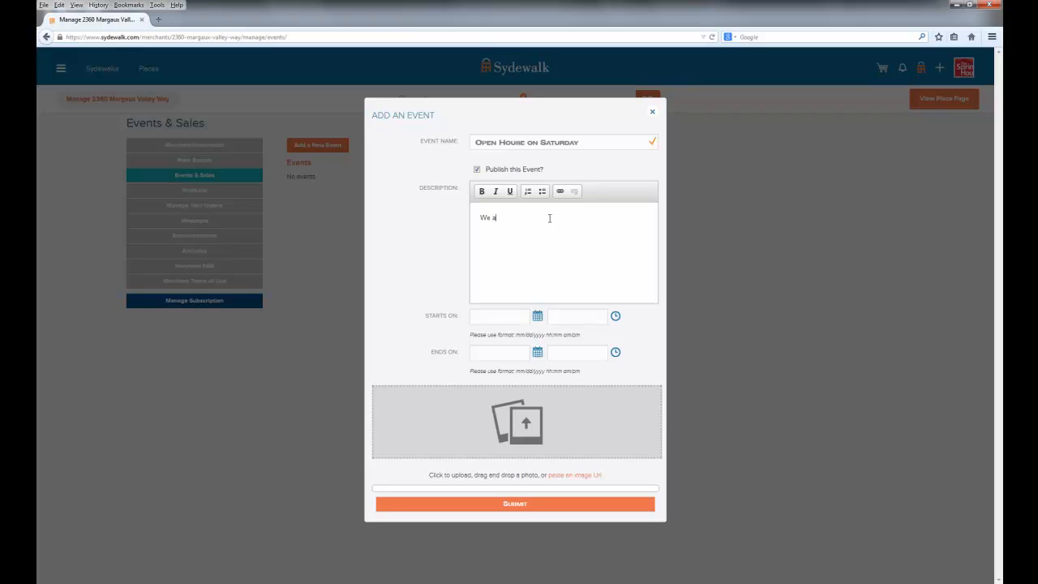
pyautogui.write("n hopen house this Saturday between 1 and 4 pm.Here's some t")
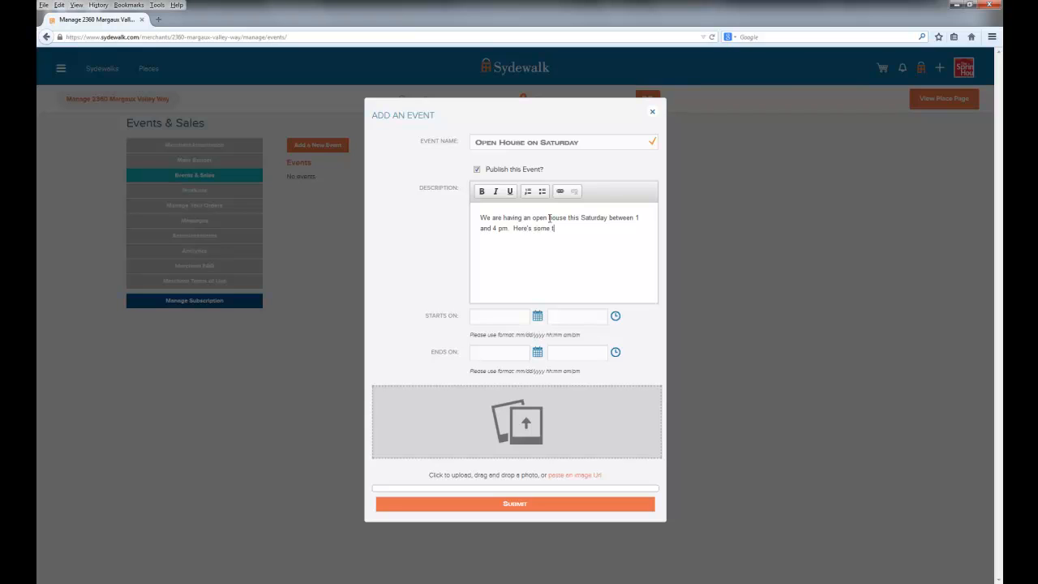
pyautogui.write('hings you may enjoy:')
# Add a bulleted list to the description with the items Refreshments, Games for the kids and Giveaways!
pyautogui.click(541, 190)
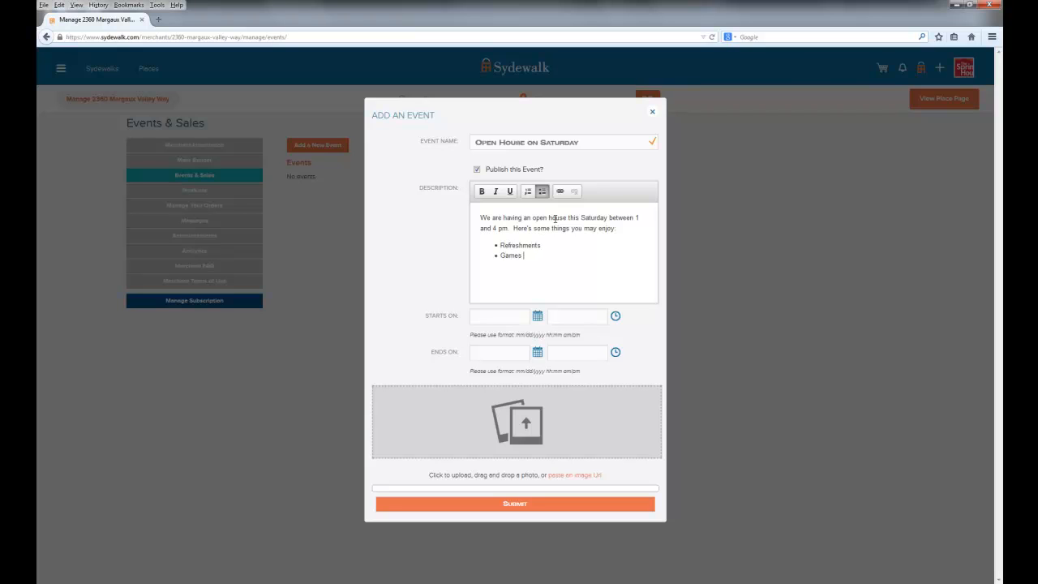
pyautogui.write('for the kids Giveaways')
pyautogui.write('!')
# Set the event to start on October 2, 2014 at 5:00 pm
pyautogui.click(538, 317)
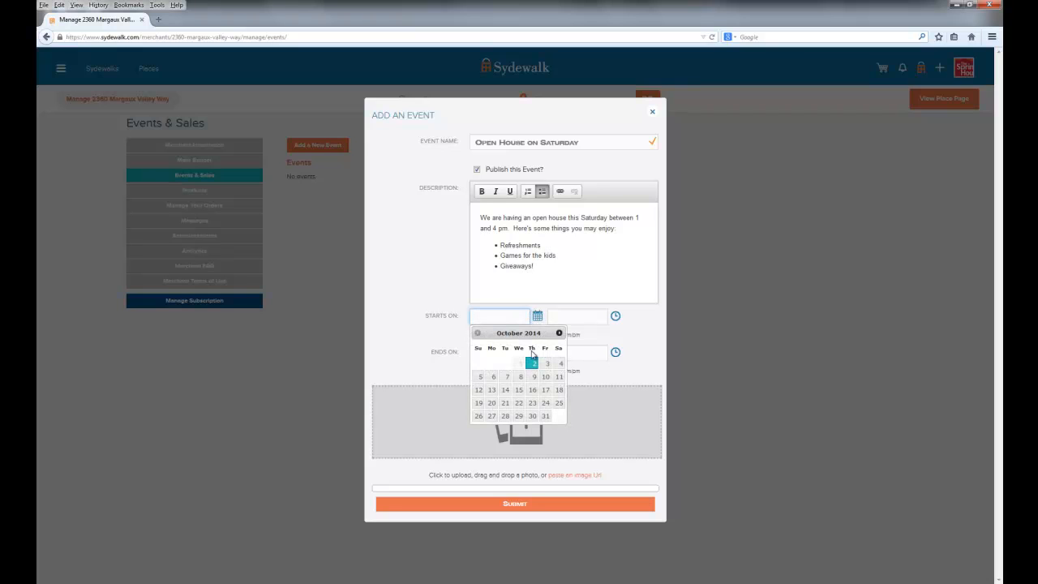
pyautogui.click(531, 363)
pyautogui.click(615, 316)
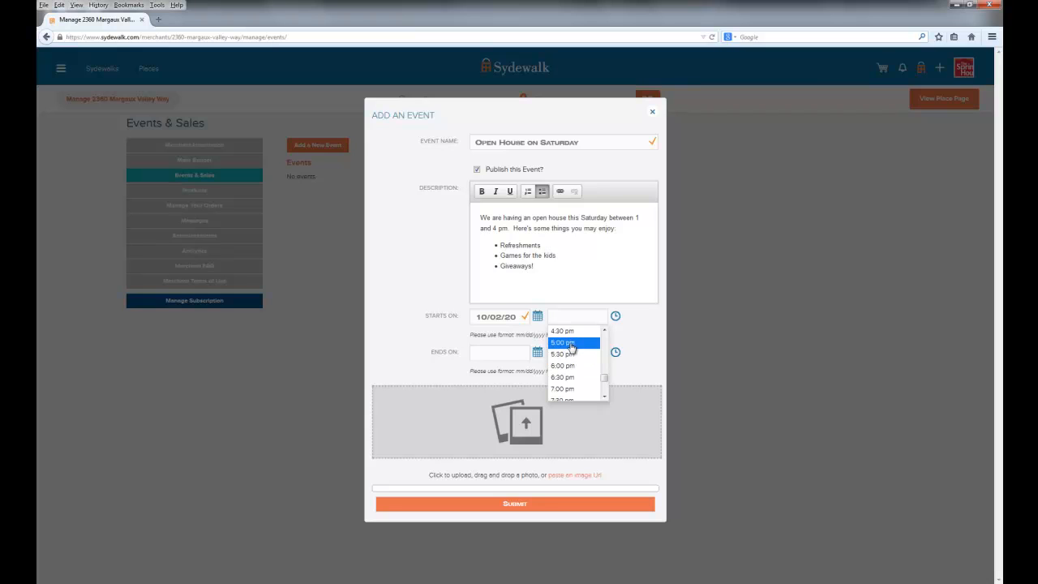
pyautogui.click(570, 344)
# Set the event to end on October 4, 2014 at 4:00 pm
pyautogui.click(538, 356)
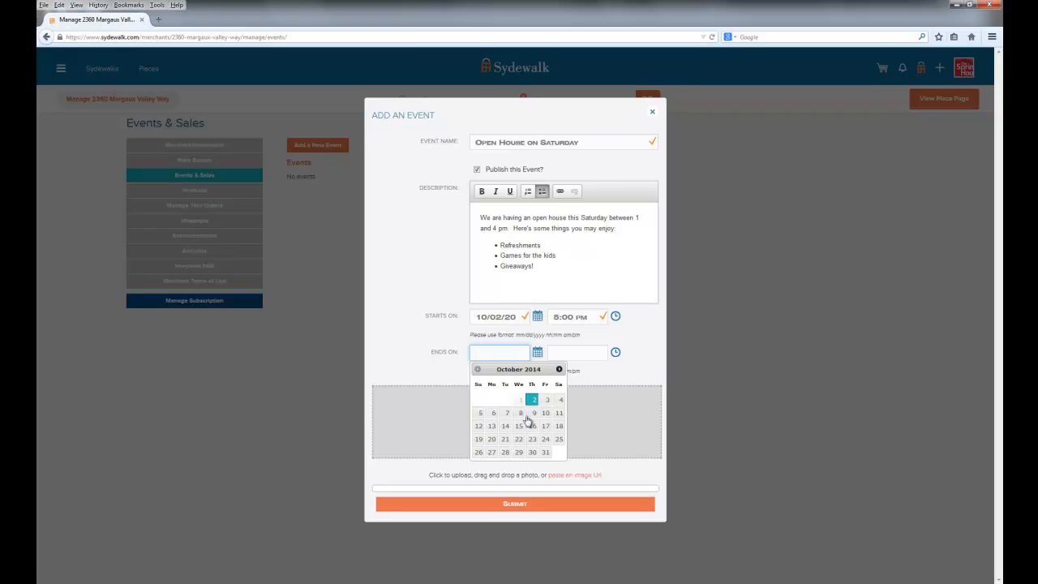
pyautogui.click(559, 402)
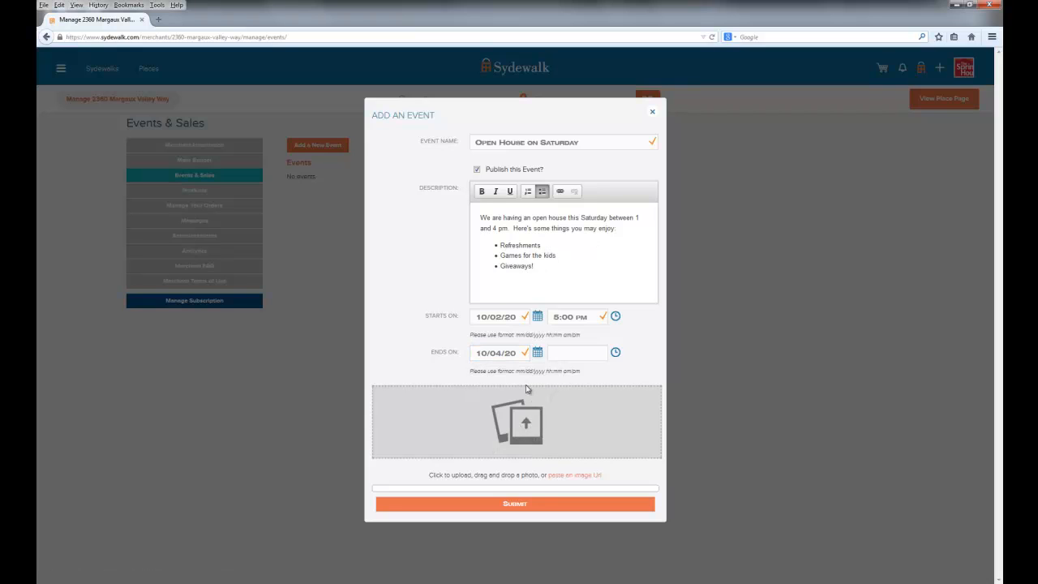
pyautogui.click(615, 353)
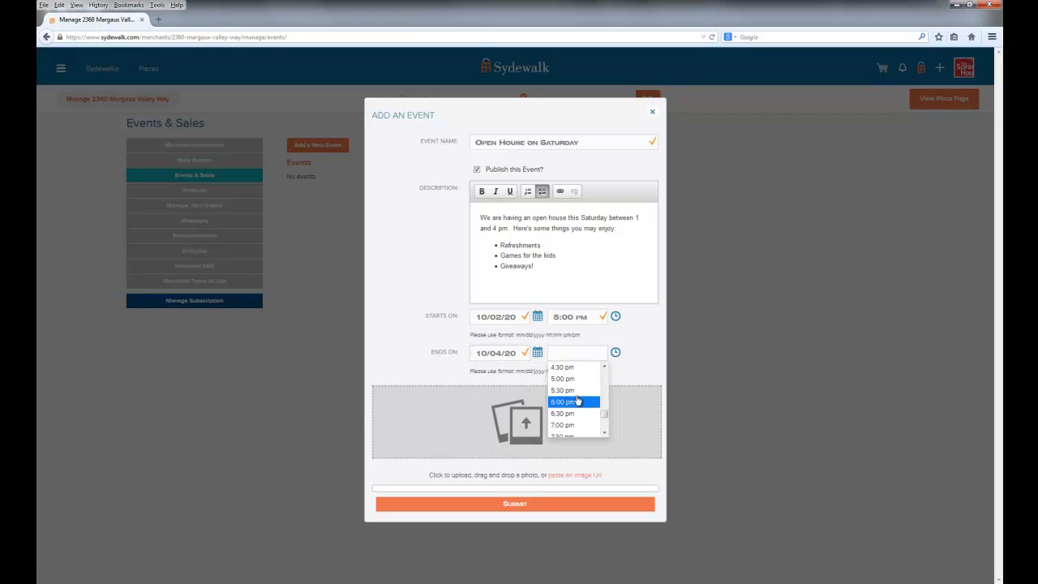
pyautogui.click(602, 369)
pyautogui.click(573, 380)
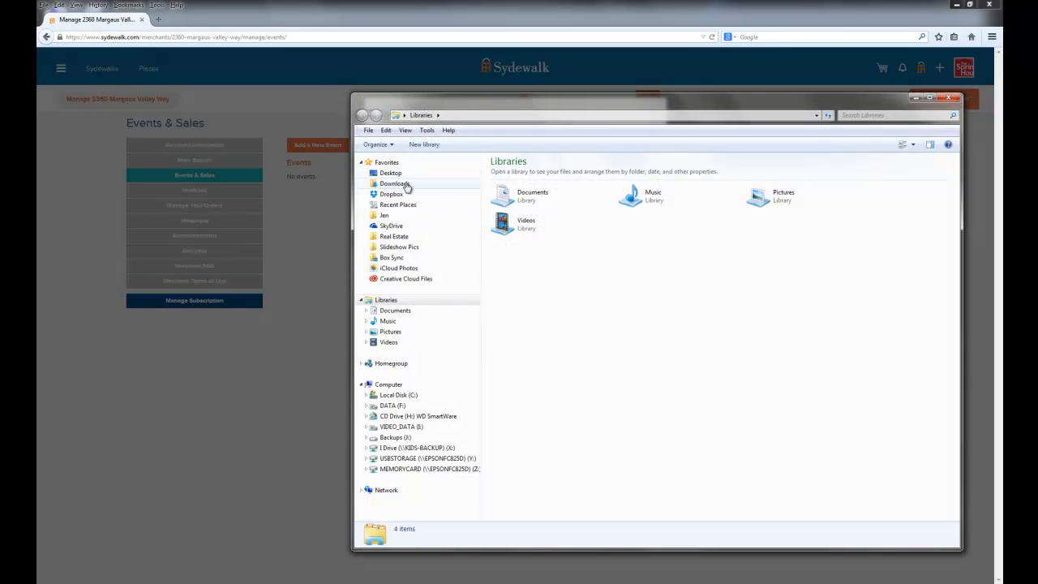
# Add the VideoThumb image from the Desktop folder as the event's photo
pyautogui.click(392, 174)
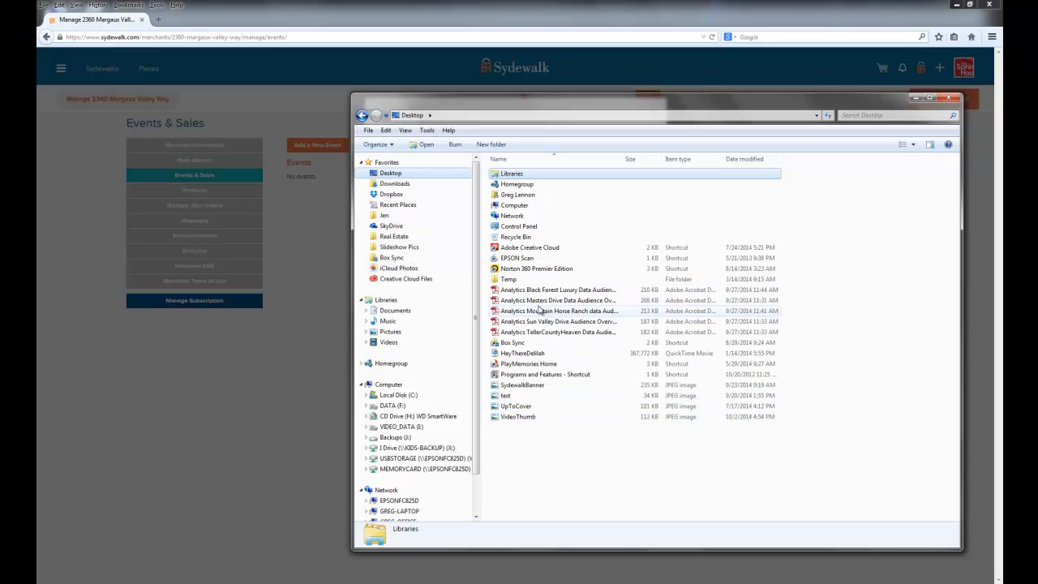
pyautogui.click(517, 417)
pyautogui.moveTo(658, 105); pyautogui.dragTo(949, 120)
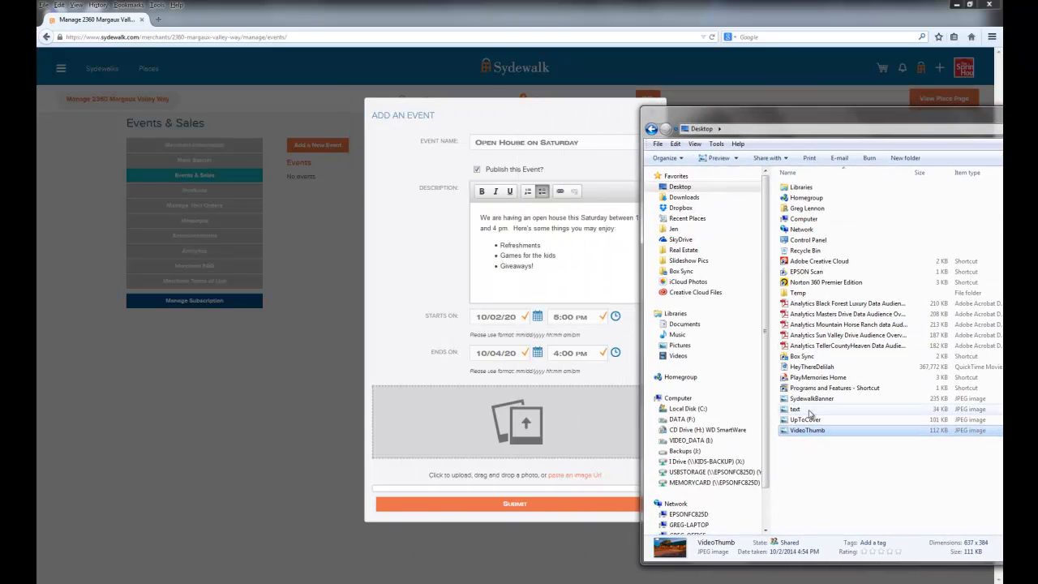
pyautogui.moveTo(807, 431); pyautogui.dragTo(559, 452)
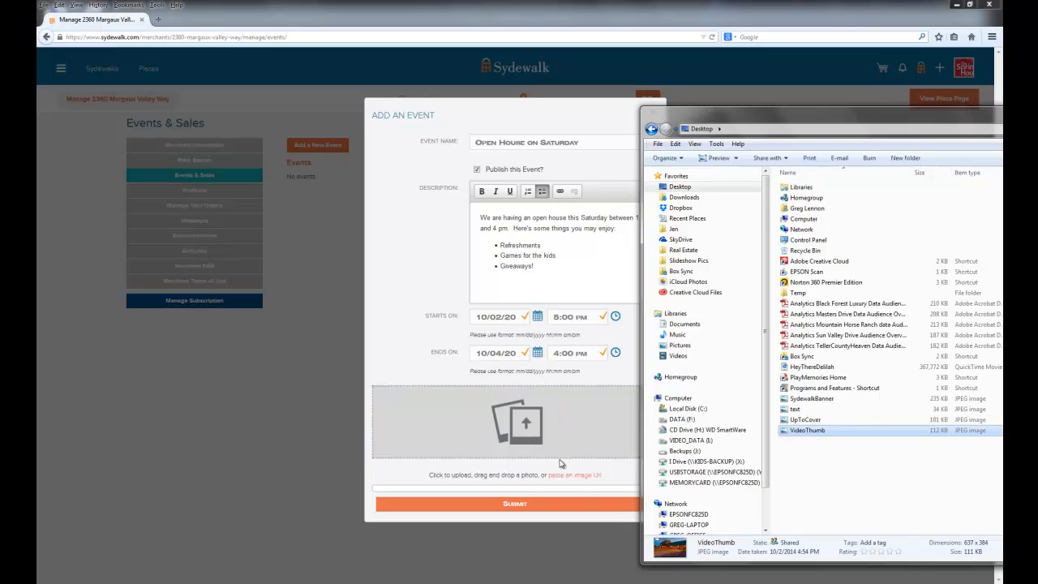
pyautogui.click(407, 325)
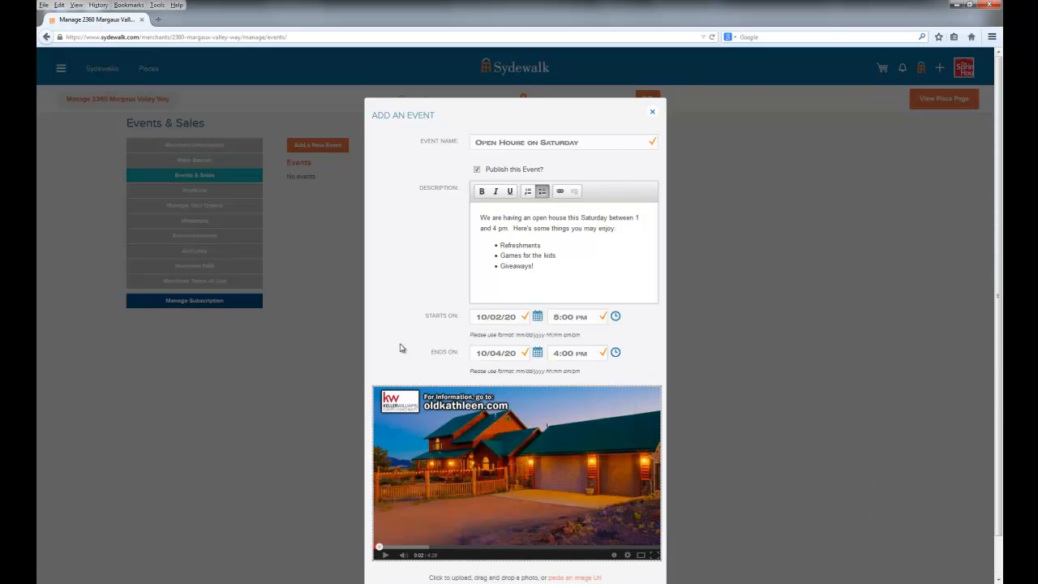
pyautogui.tripleClick(565, 265)
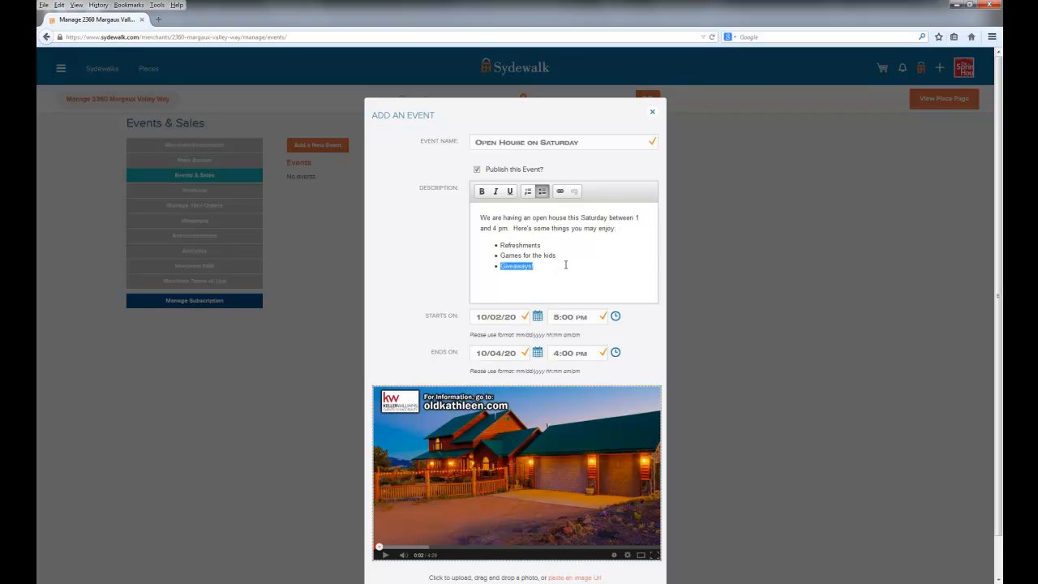
pyautogui.click(559, 191)
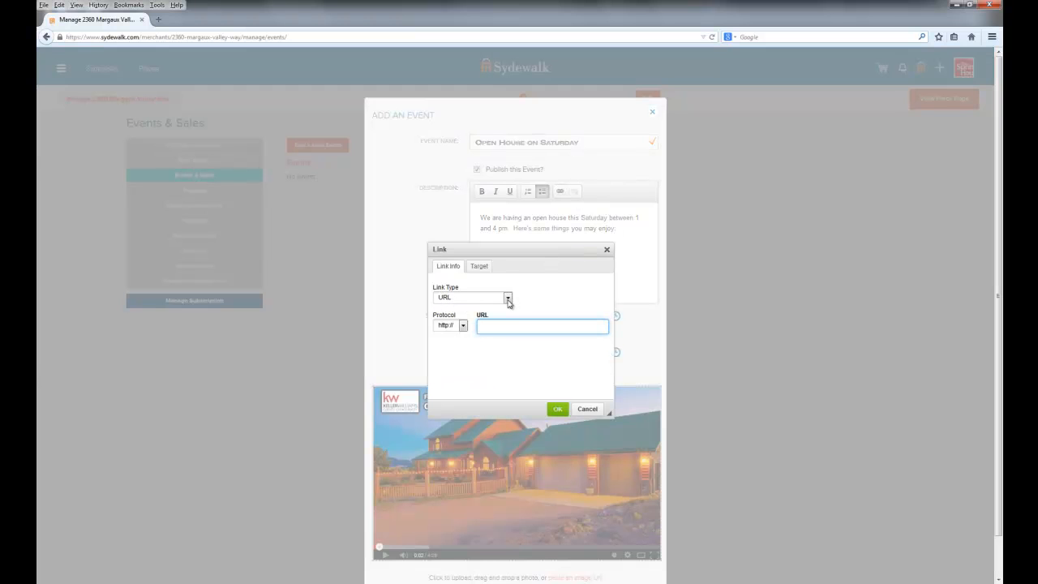
pyautogui.click(606, 250)
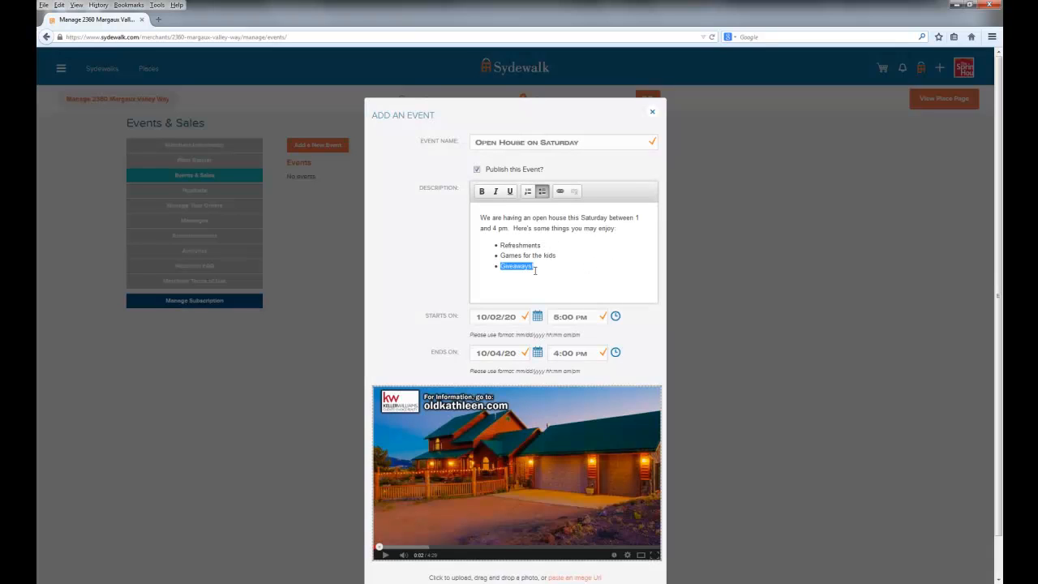
# Add a line below the bulleted list inviting readers to email the agent for details
pyautogui.click(550, 268)
pyautogui.press('Return')
# Turn the contact line into an e-mail link with the agent's e-mail address and the message subject "Open House question"
pyautogui.hotkey('shift', 'Home')
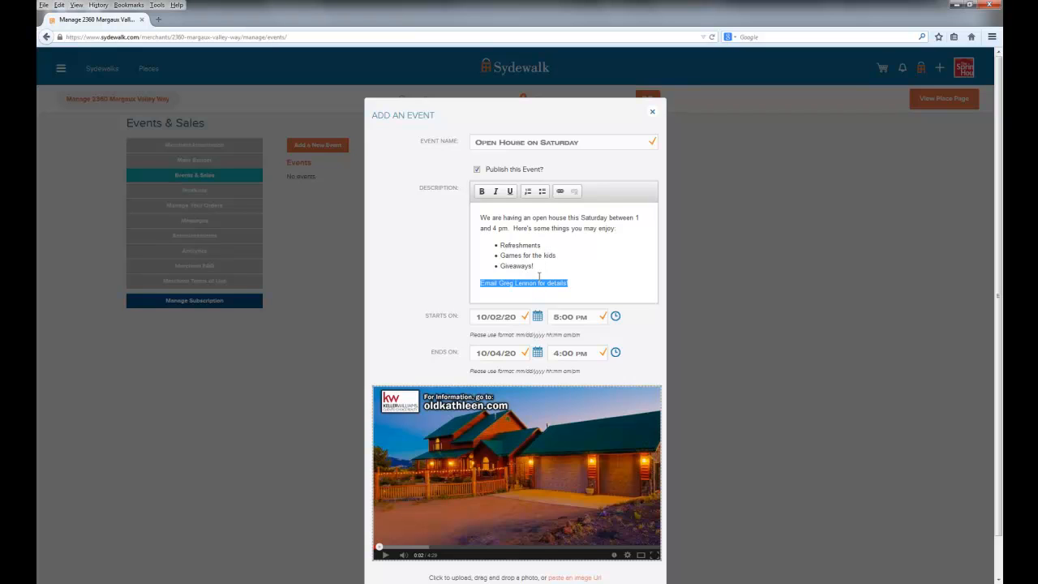
pyautogui.click(560, 190)
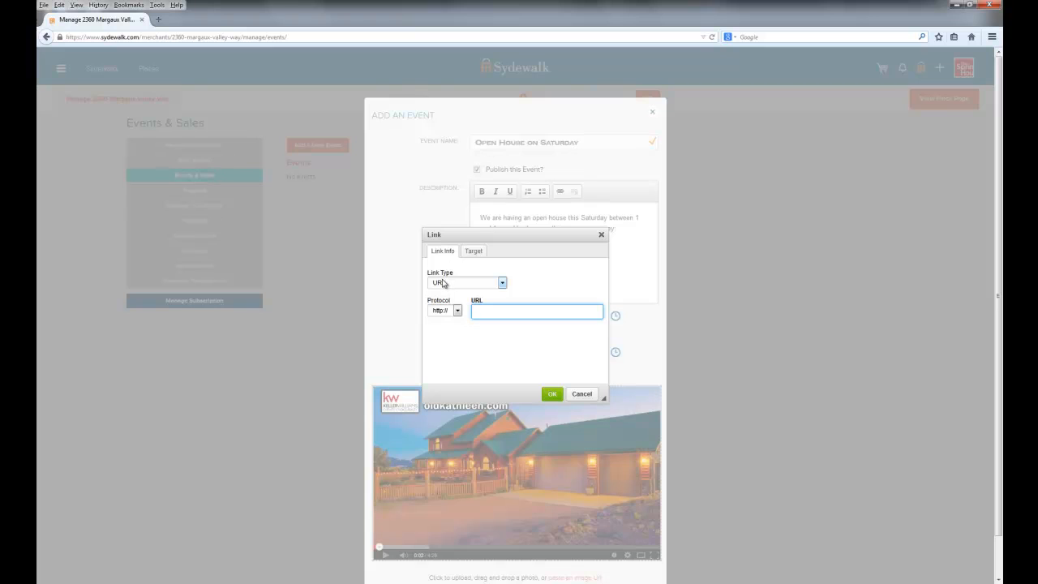
pyautogui.click(502, 282)
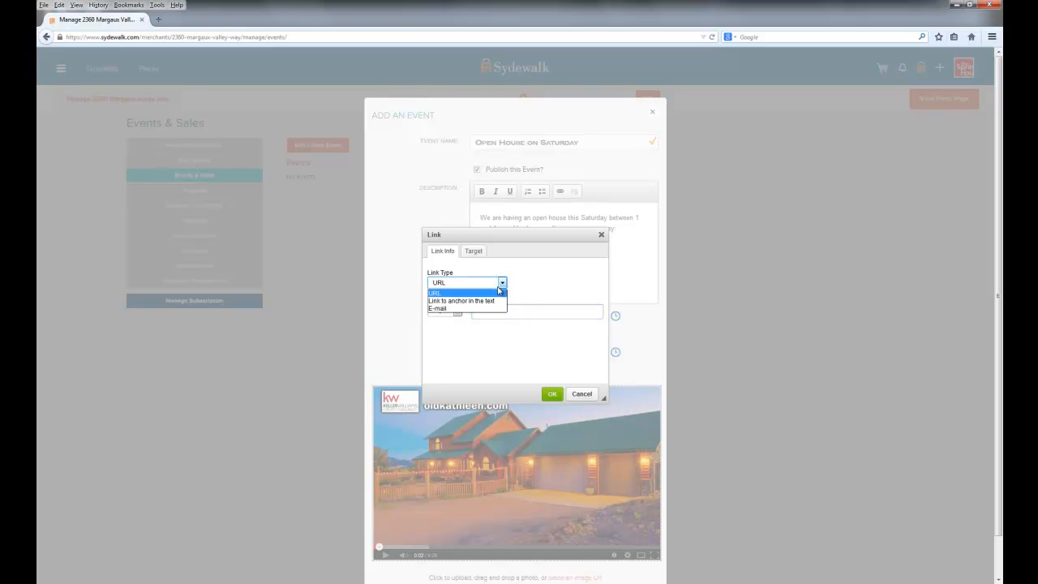
pyautogui.click(448, 315)
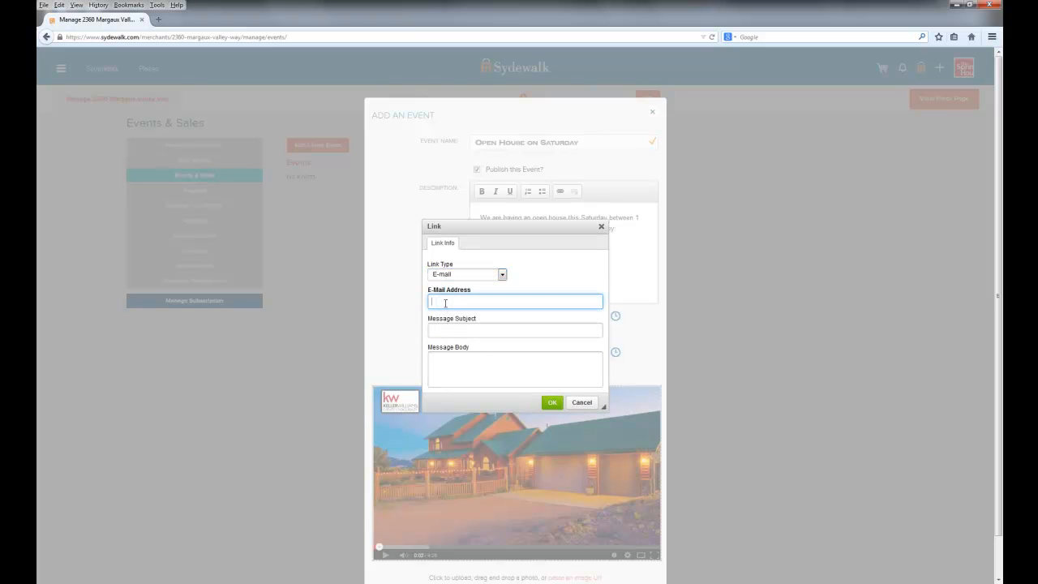
pyautogui.click(445, 303)
pyautogui.press('Tab')
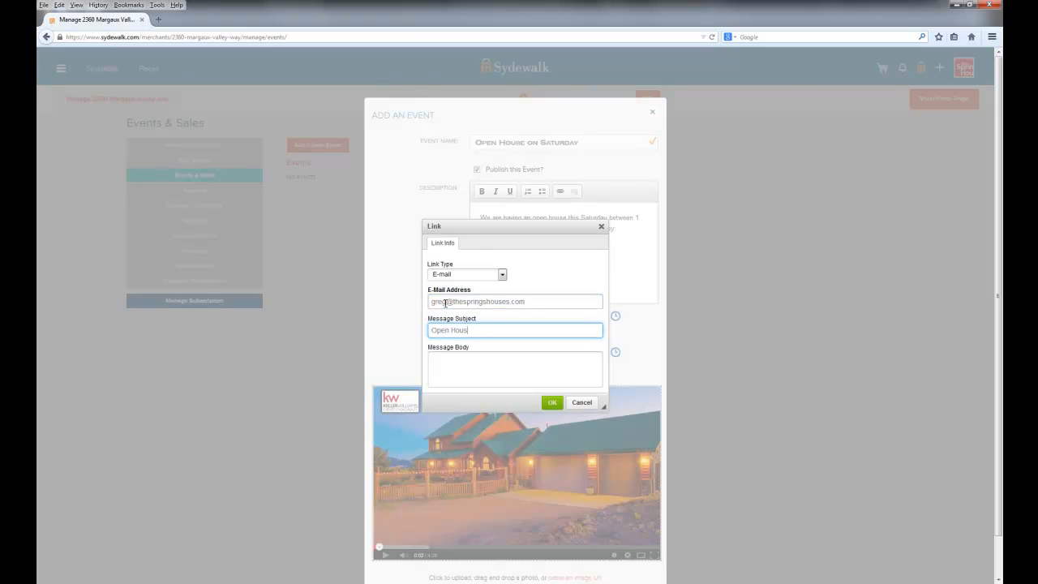
pyautogui.press('Tab')
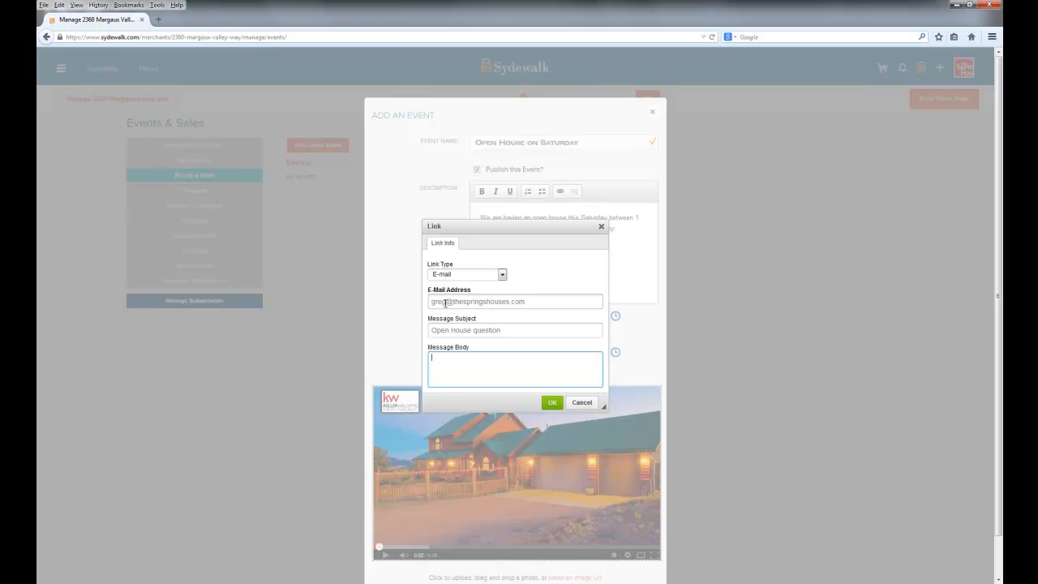
pyautogui.click(552, 403)
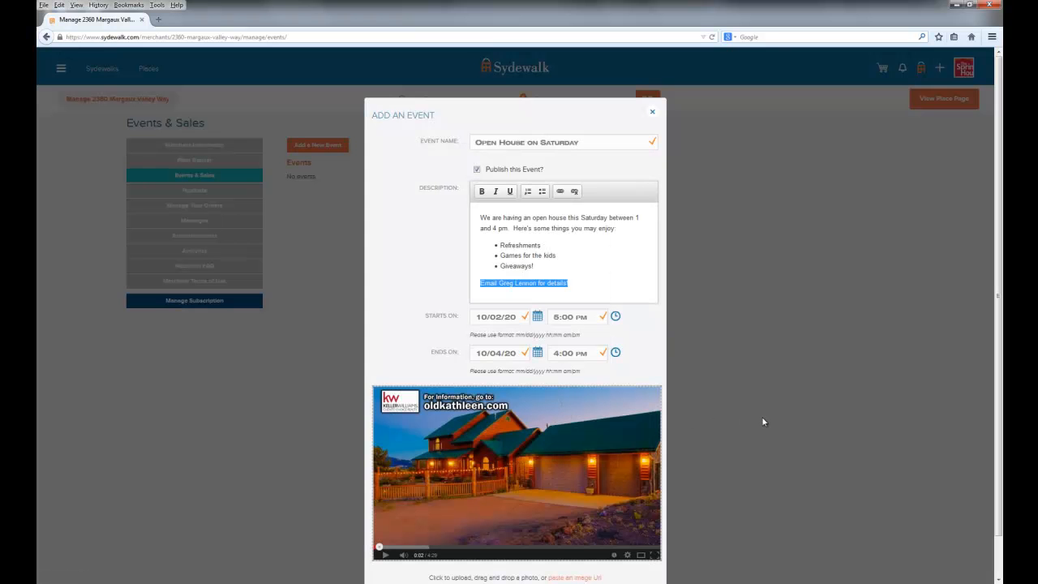
pyautogui.click(592, 286)
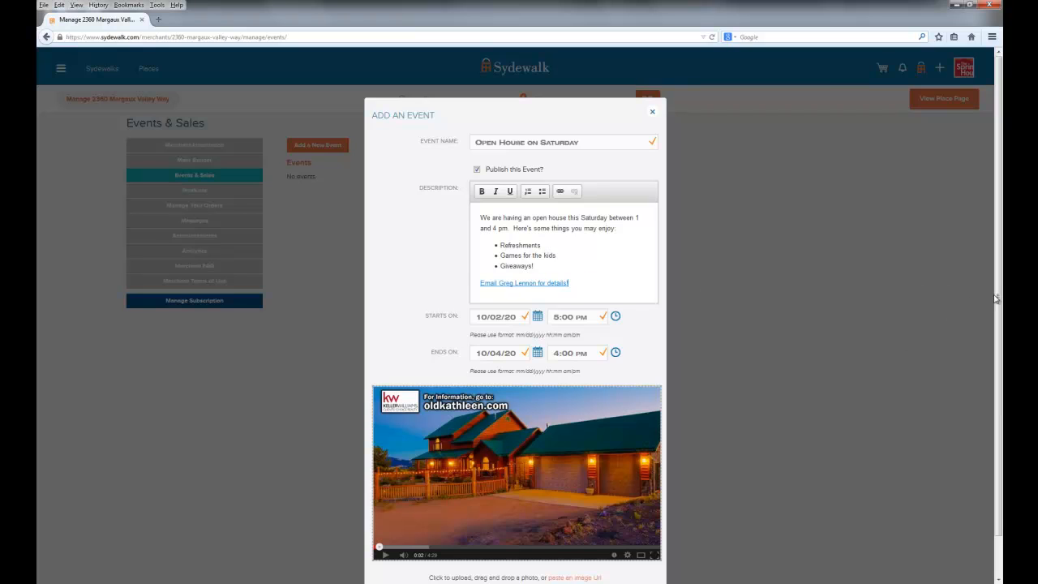
# Submit the new event and dismiss the notification
pyautogui.scroll(-1, 995, 300)
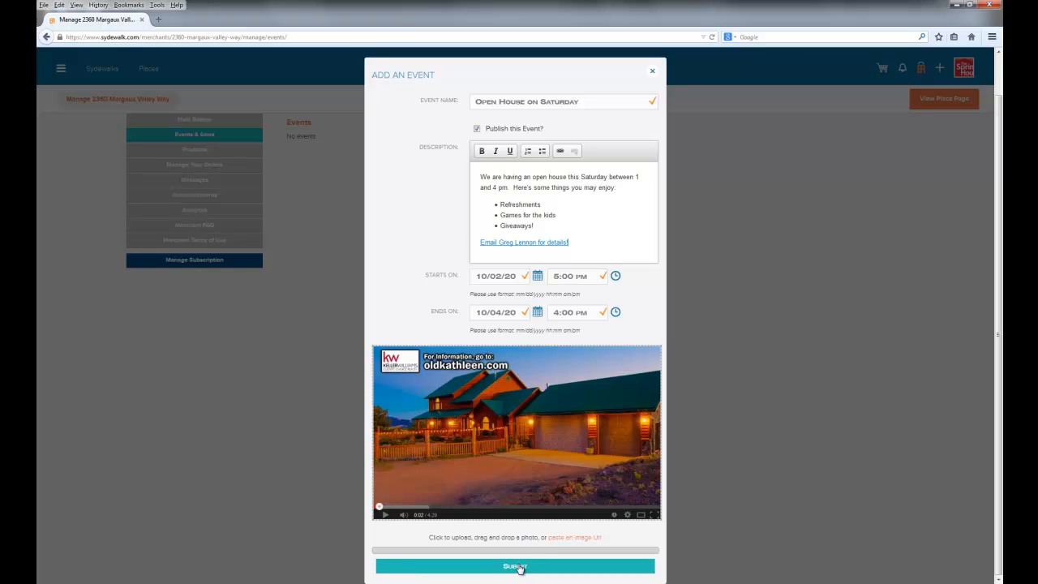
pyautogui.click(519, 566)
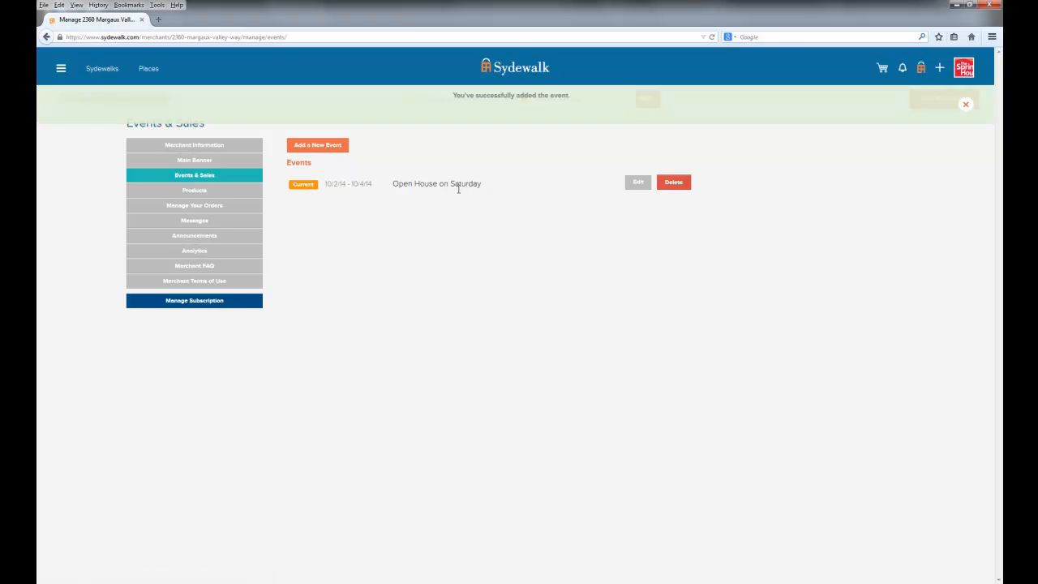
pyautogui.click(966, 104)
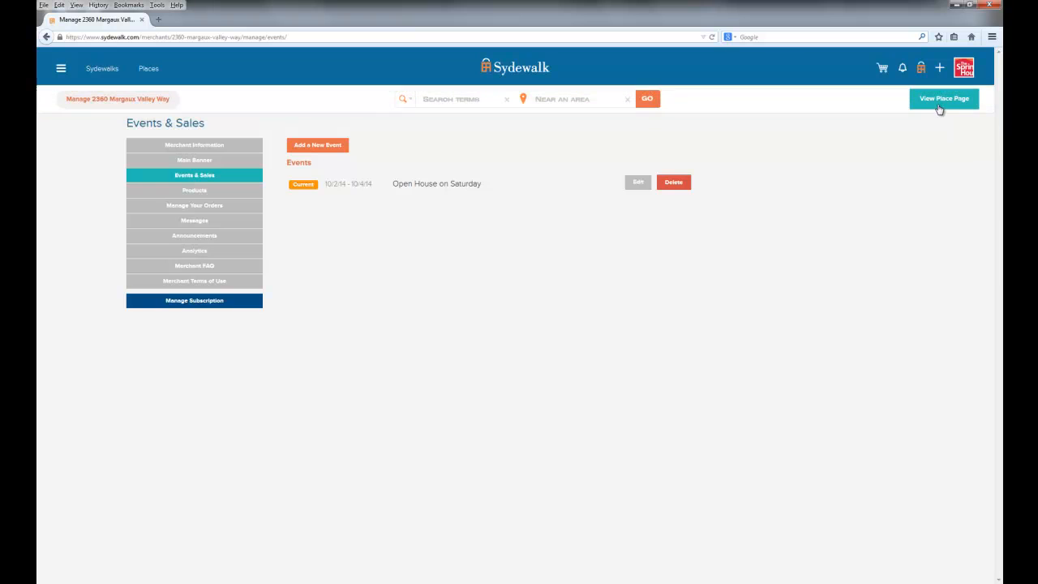
# Check how the event appears on the place page and in Flying Horse New Listings
pyautogui.click(939, 108)
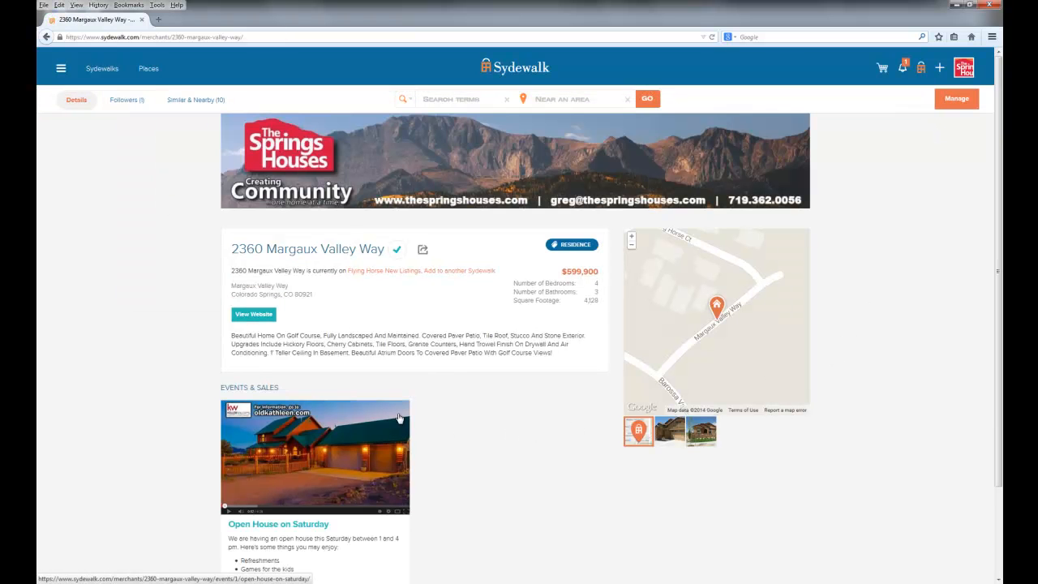
pyautogui.click(387, 270)
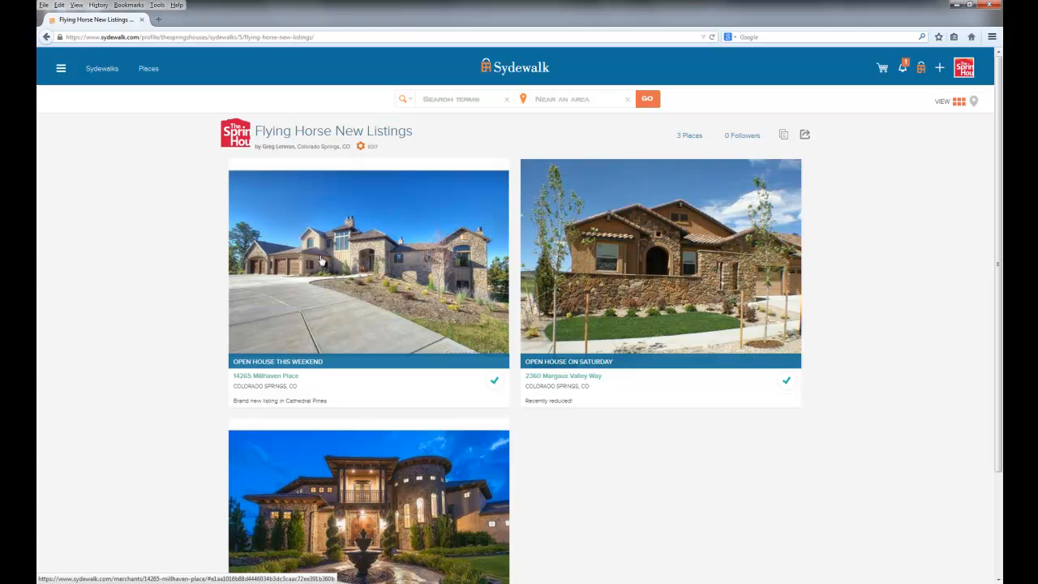
pyautogui.click(643, 278)
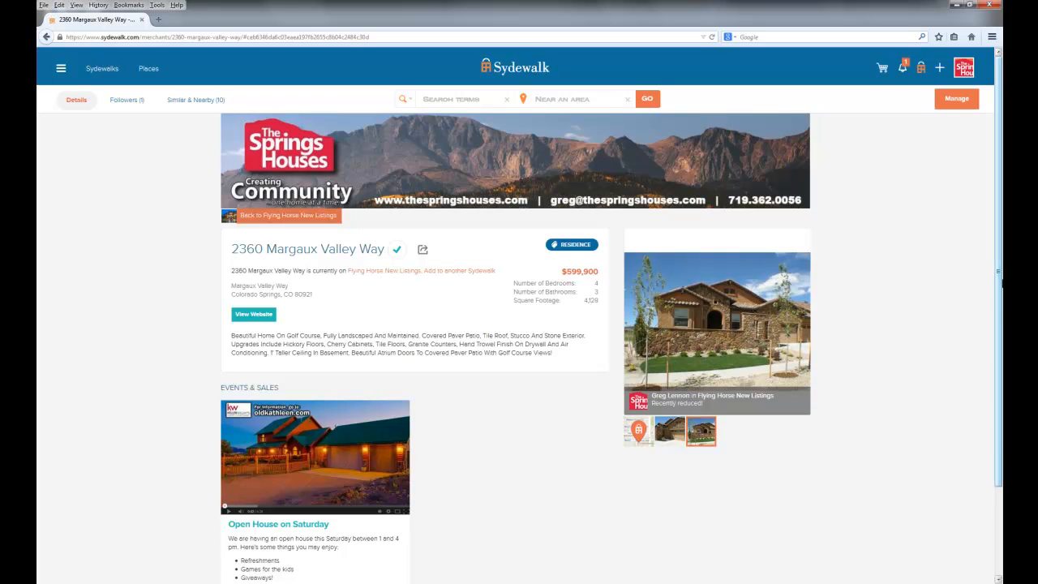
pyautogui.scroll(-2, 616, 394)
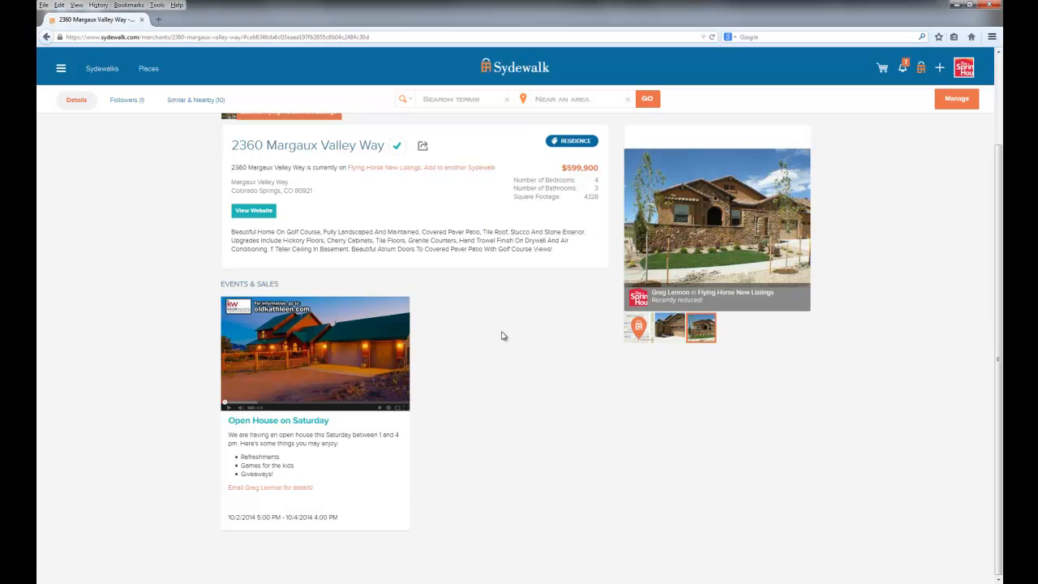
pyautogui.scroll(2, 995, 333)
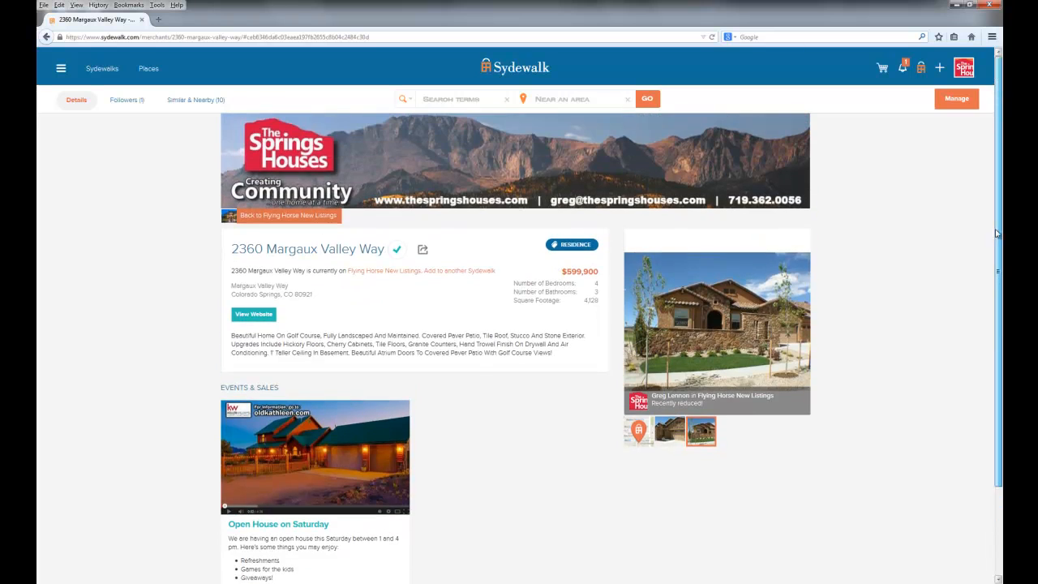